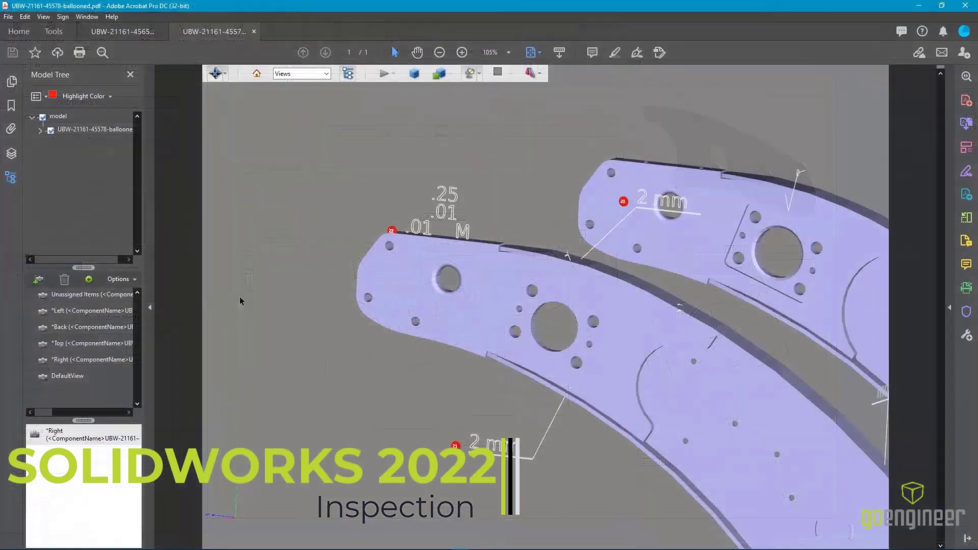
- Spin the ballooned 3D part in the Acrobat 3D PDF to view it from another angle
mouse_move(288, 297)
left_mouse_down()
mouse_move(395, 315)
mouse_move(270, 303)
left_mouse_up()
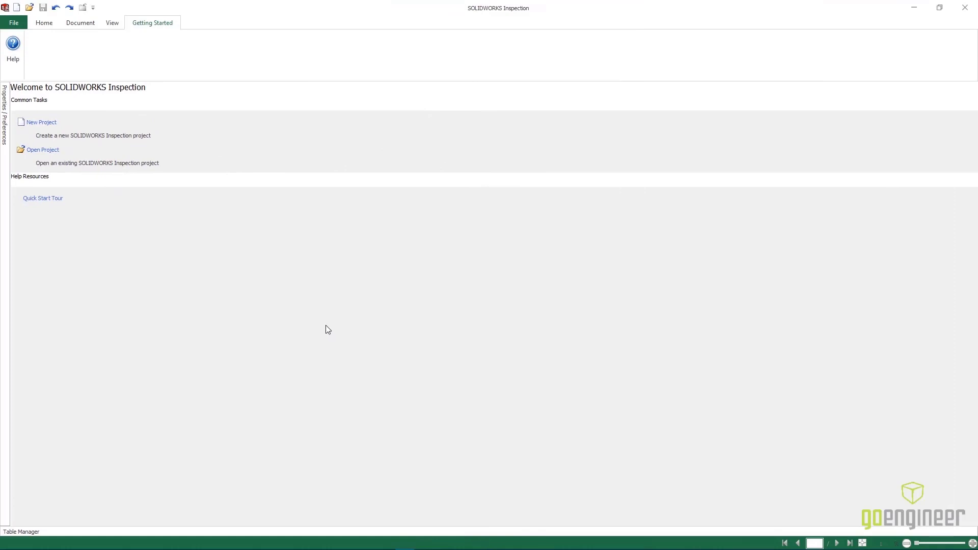
- Create a project from the AS9102 (Metric)_New Balloon Standard template and load UBW-21161-45655.SLDDRW
left_click(55, 123)
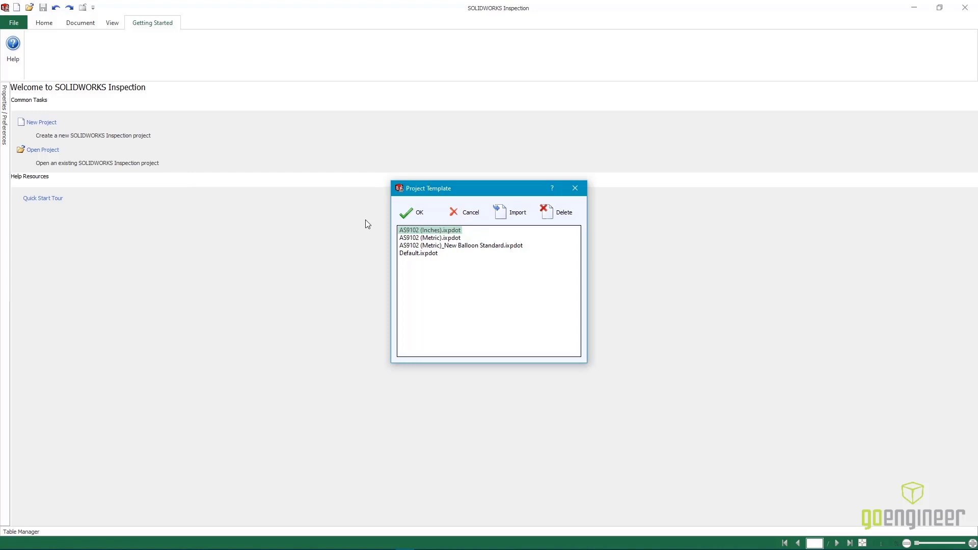
left_click(419, 215)
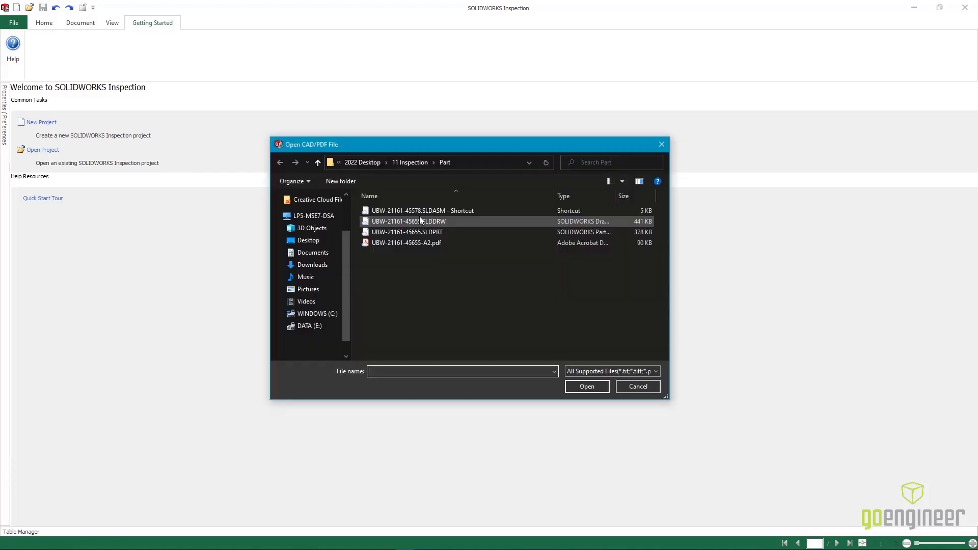
left_click(585, 370)
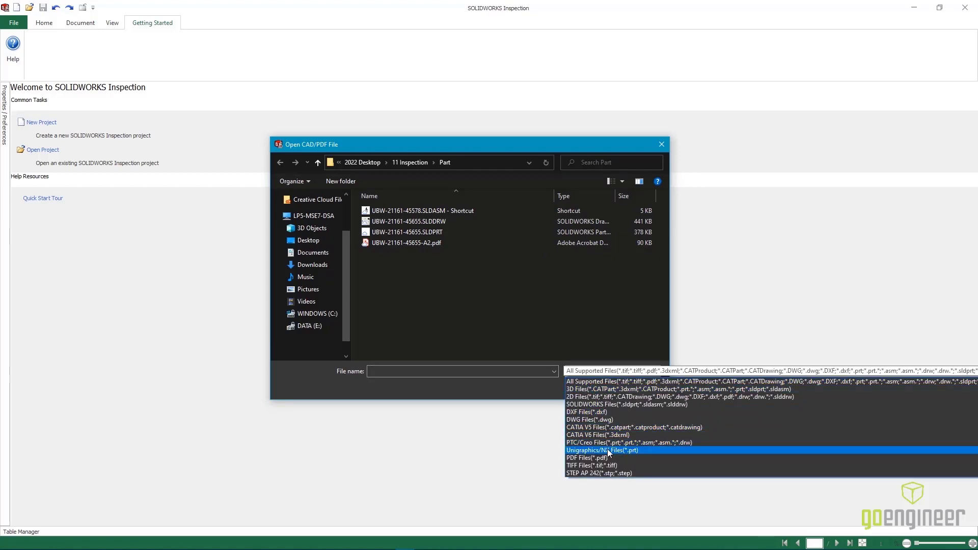
left_click(606, 403)
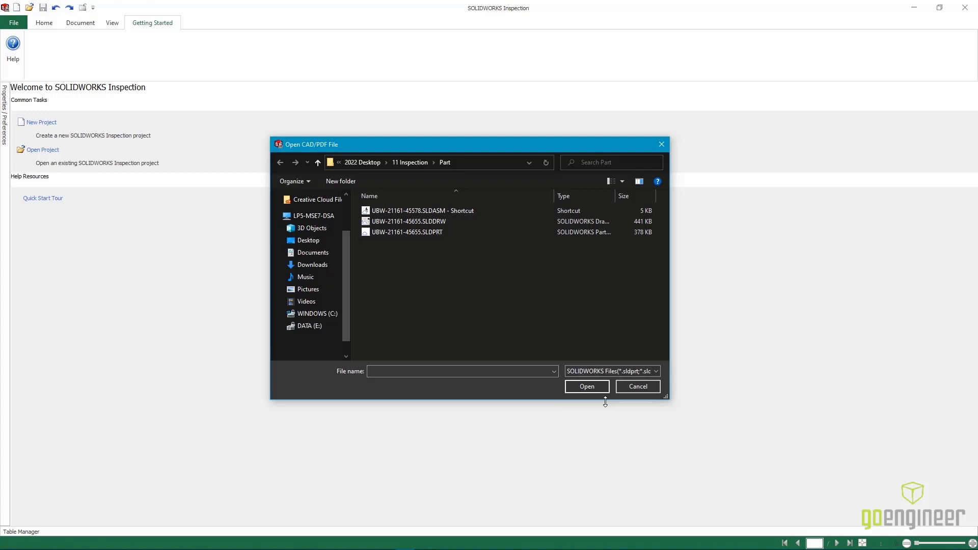
left_click(408, 222)
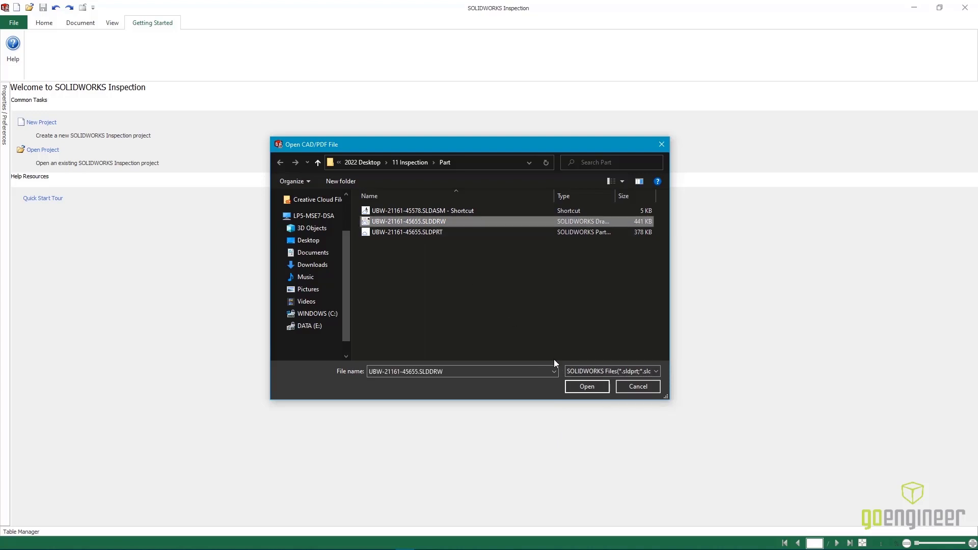
left_click(588, 388)
right_click(570, 375)
left_click(635, 444)
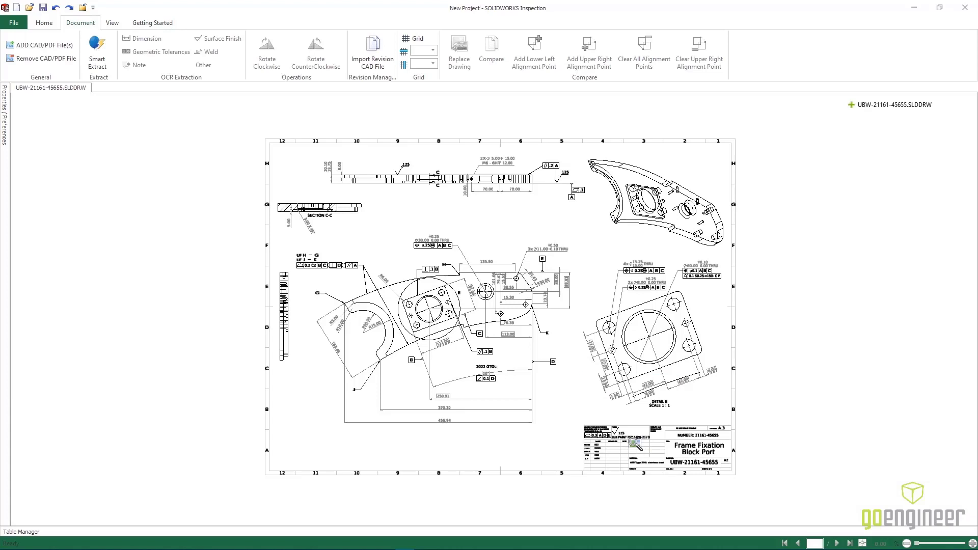
left_click_drag(576, 414, 756, 494)
left_click(7, 127)
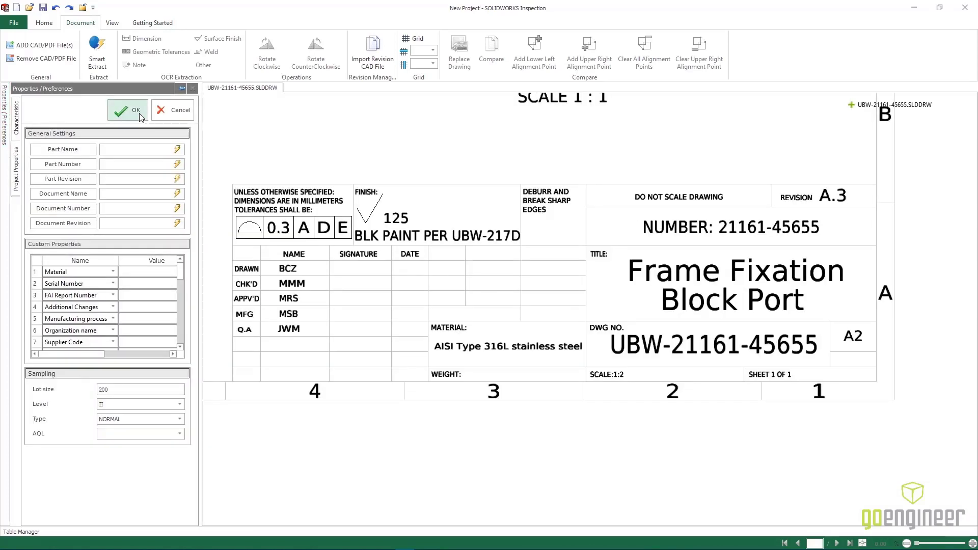
left_click(172, 89)
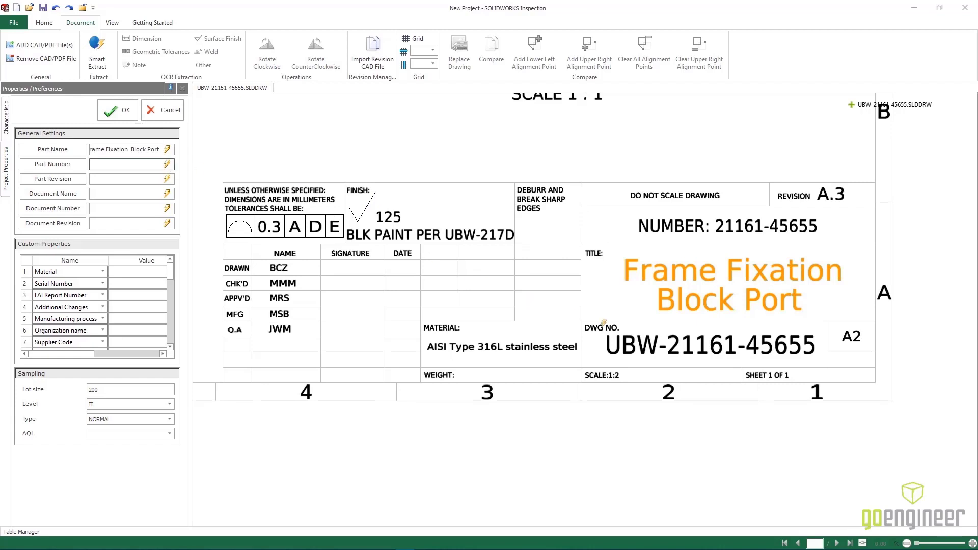
left_click(675, 344)
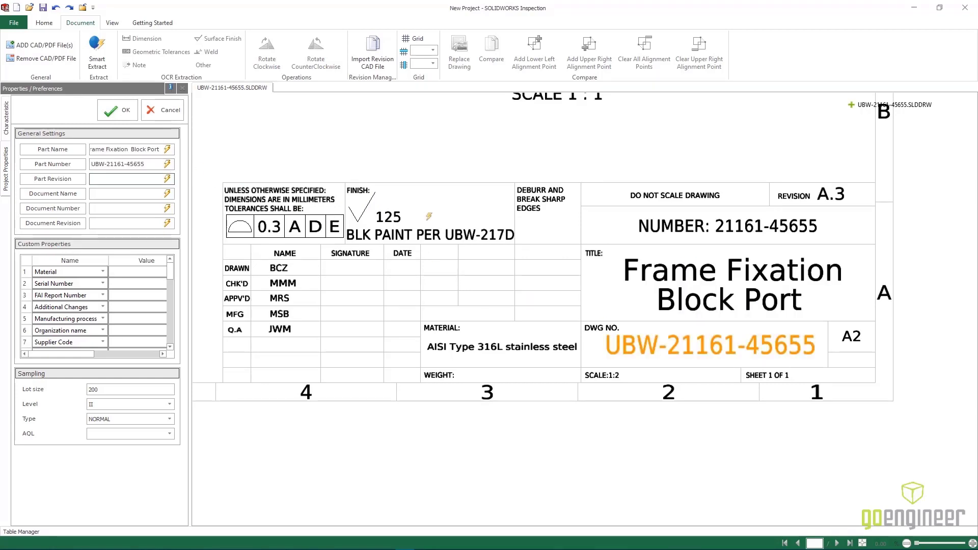
left_click(826, 198)
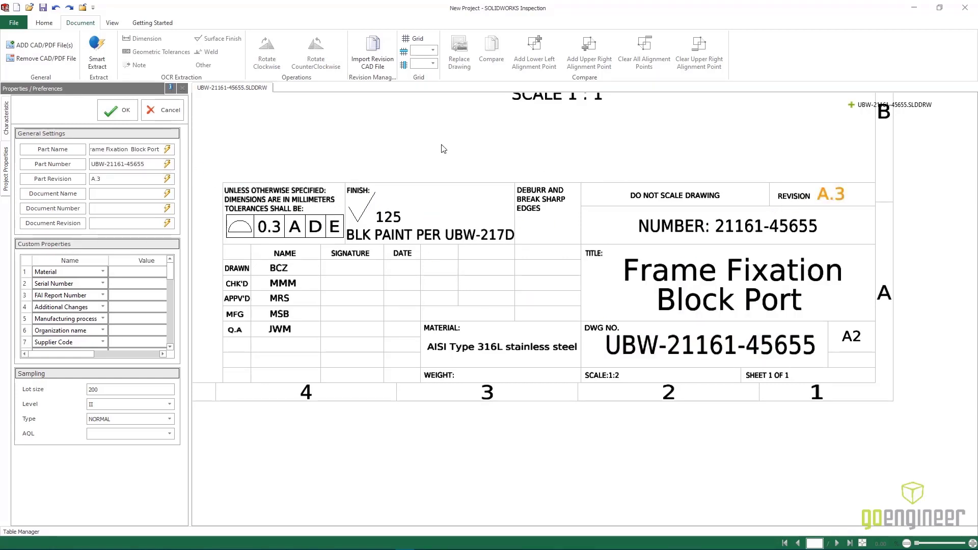
- Confirm the project properties, then Smart Extract the 0.3 A D E profile frame as balloon 1
left_click(118, 112)
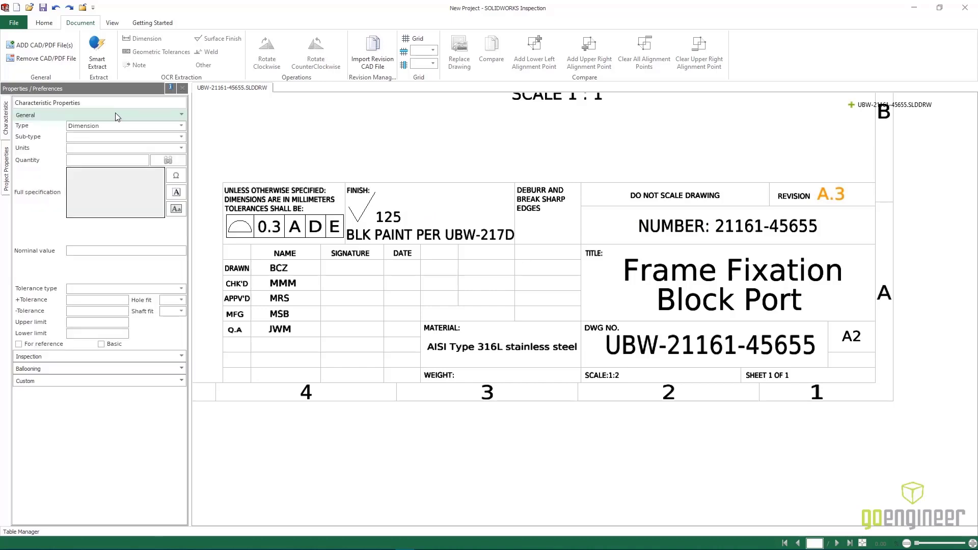
right_click(246, 150)
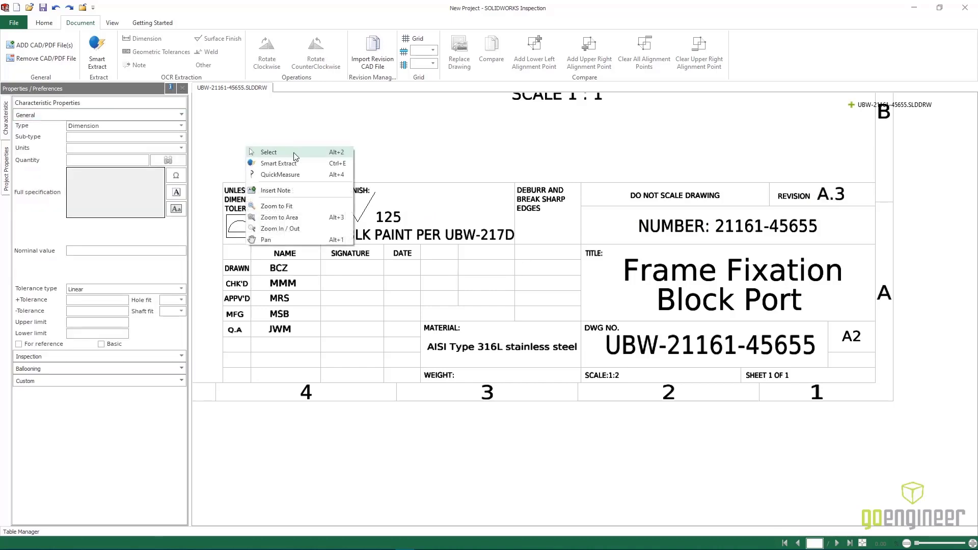
left_click(295, 162)
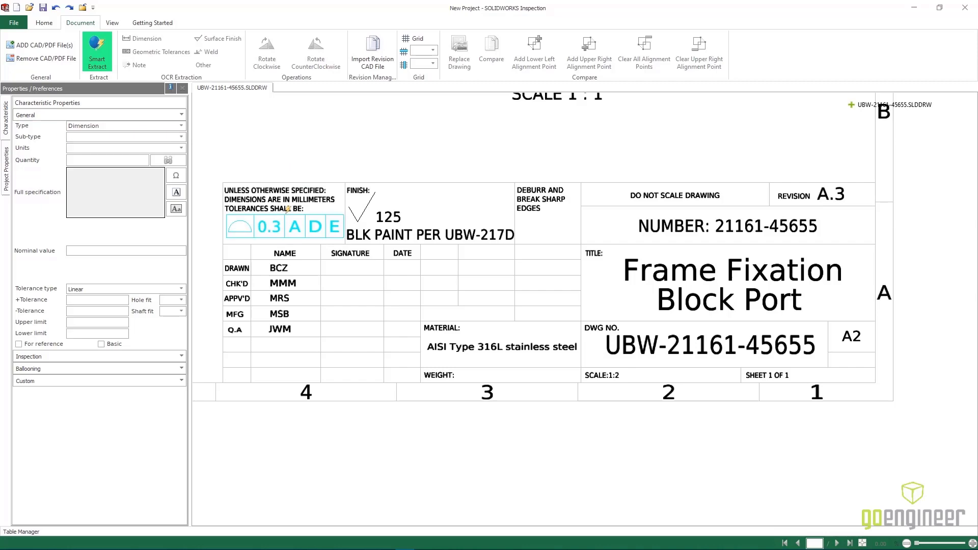
left_click(287, 209)
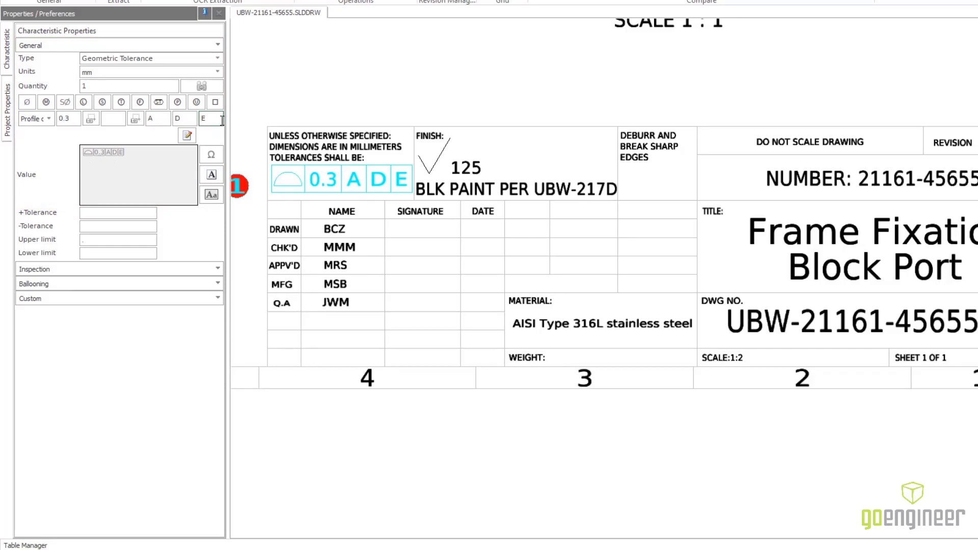
- Balloon the 4x Ø15.25 THRU holes, their 0.25 position frame, the Ø60.00 bore and its cylindricity frame
scroll(689, 455, "up", 5)
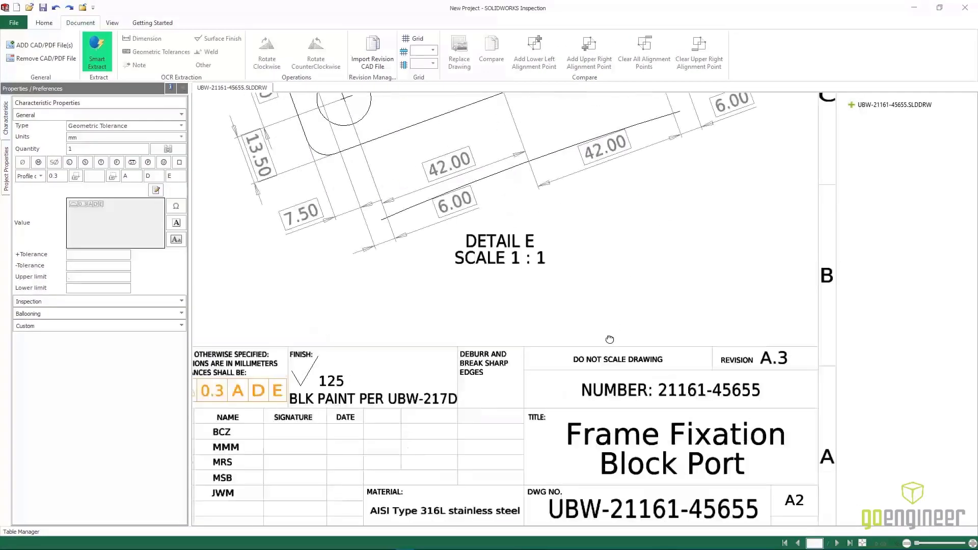
scroll(405, 132, "up", 3)
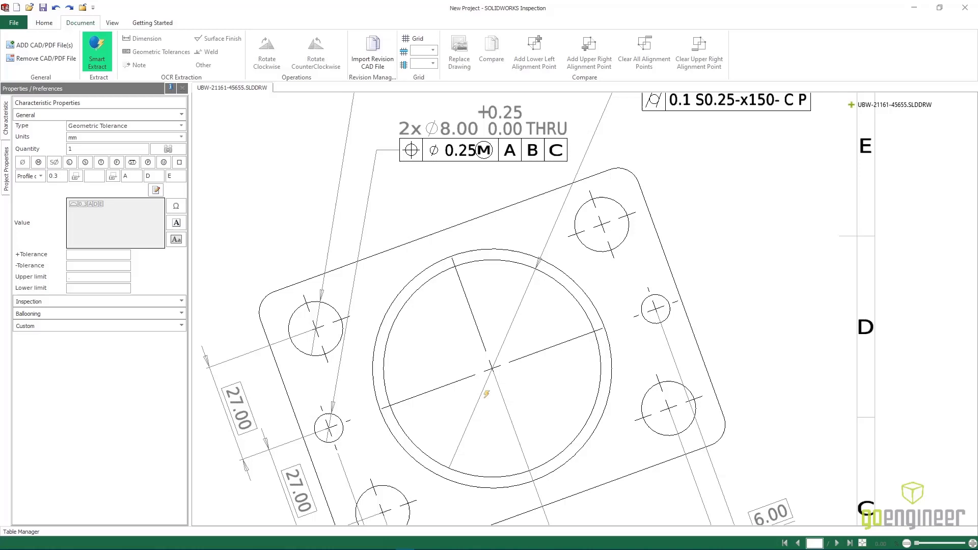
scroll(658, 273, "up", 2)
scroll(658, 273, "up", 1)
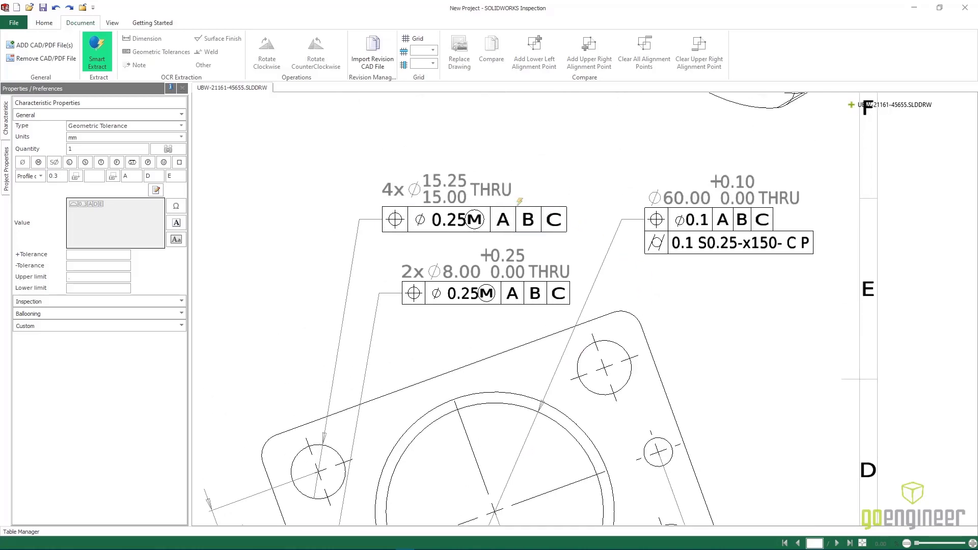
left_click(502, 190)
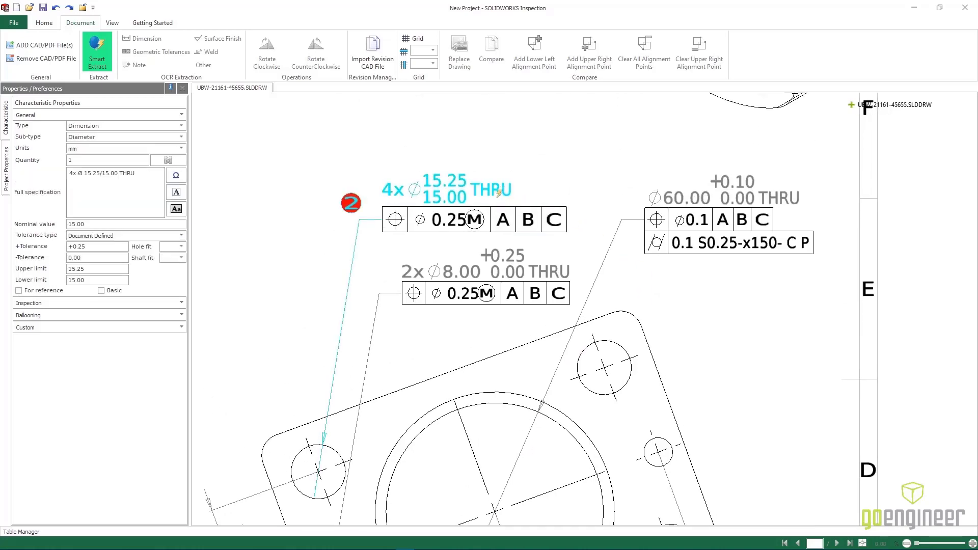
left_click(493, 204)
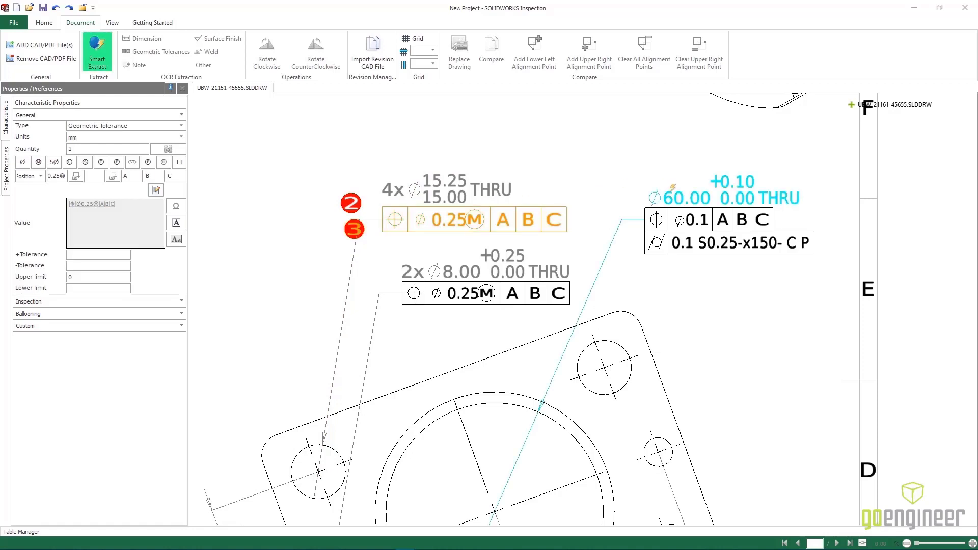
left_click(675, 203)
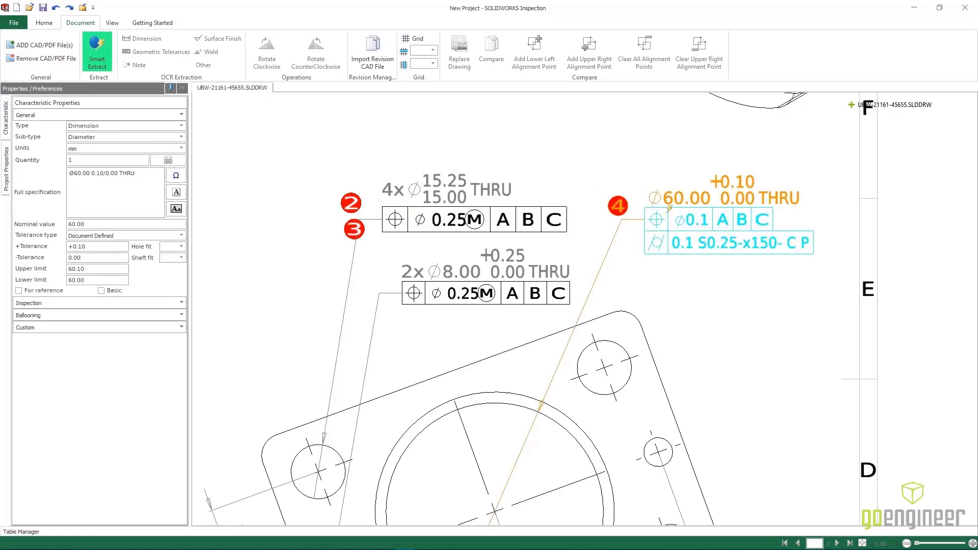
left_click(668, 209)
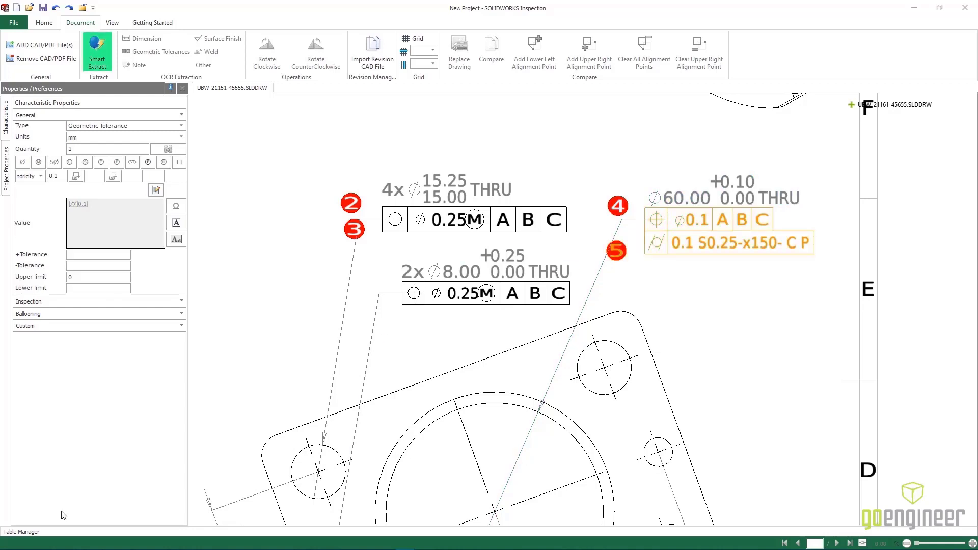
left_click(28, 531)
- Box-select to balloon the 2x Ø8.00 frame, Ø30.00 callout and position frame, 3x Ø11.00 callout and ⊥.1 B frame
left_click_drag(376, 251, 568, 305)
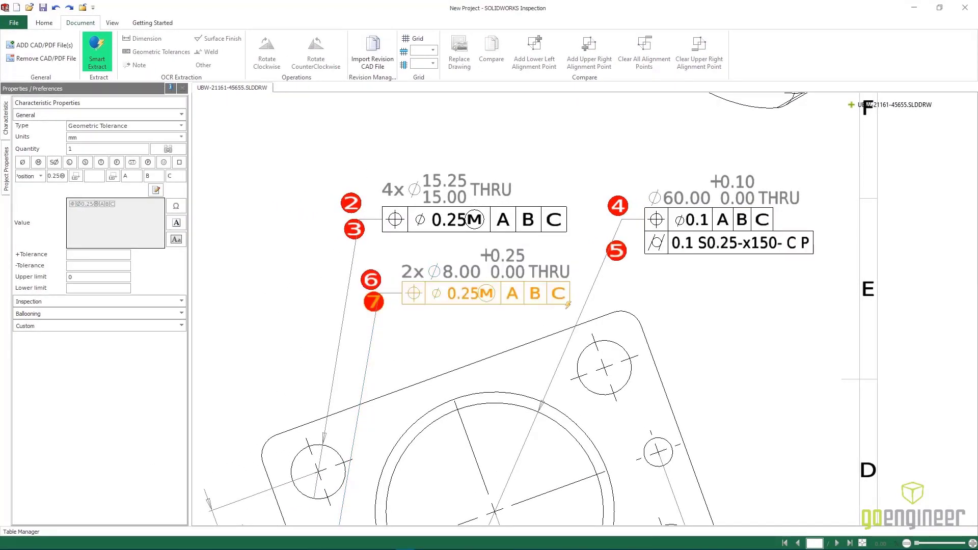
scroll(496, 326, "down", 3)
mouse_move(404, 337)
middle_mouse_down()
mouse_move(669, 339)
mouse_move(716, 321)
middle_mouse_up()
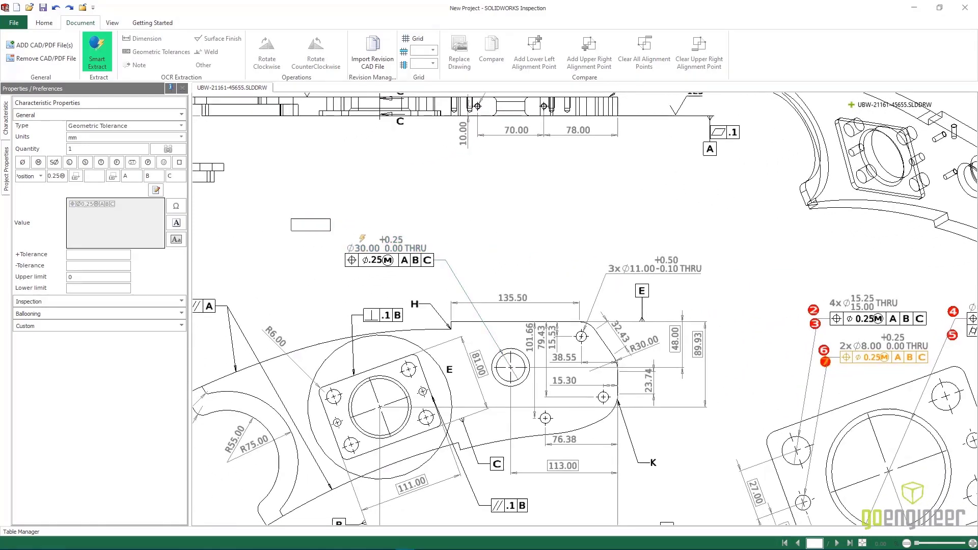
left_click_drag(361, 238, 436, 270)
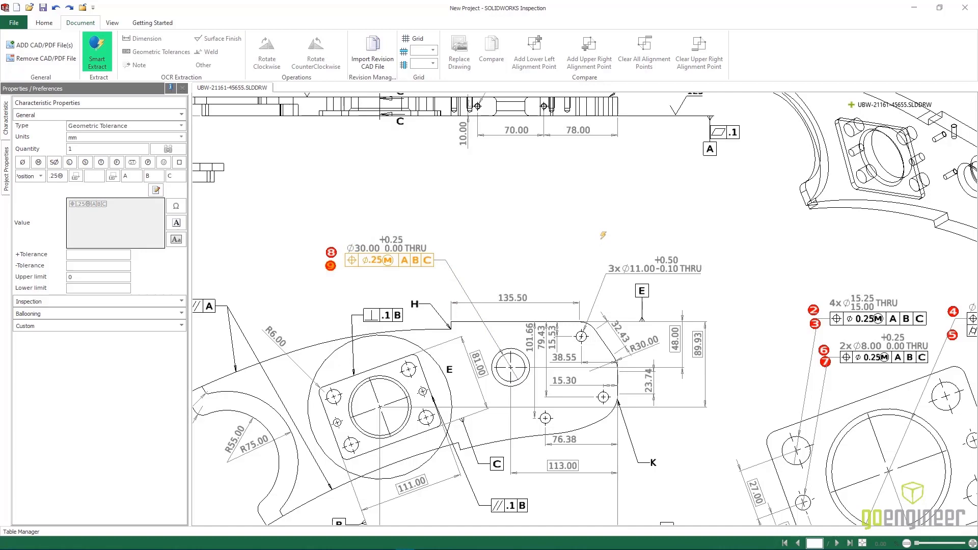
left_click_drag(602, 238, 701, 302)
left_click_drag(724, 270, 724, 273)
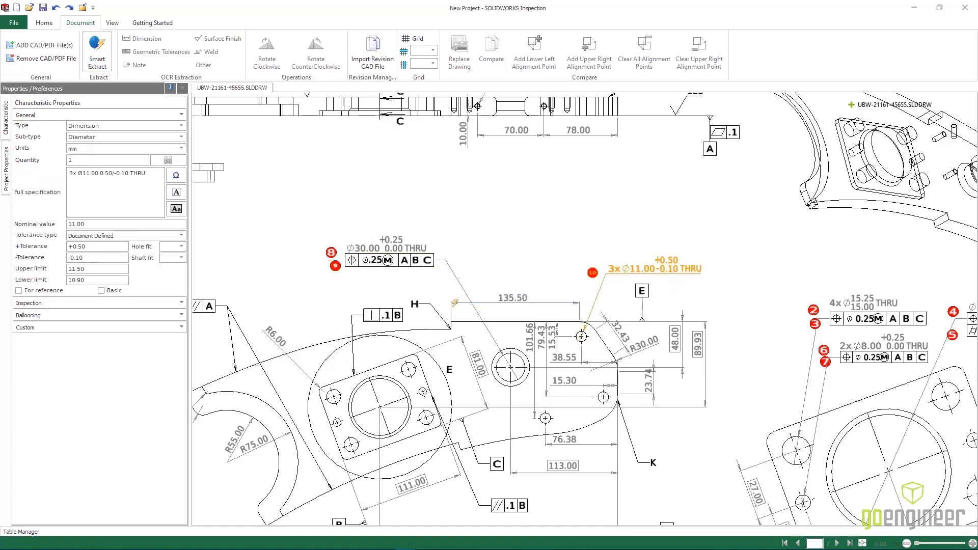
left_click_drag(396, 303, 395, 304)
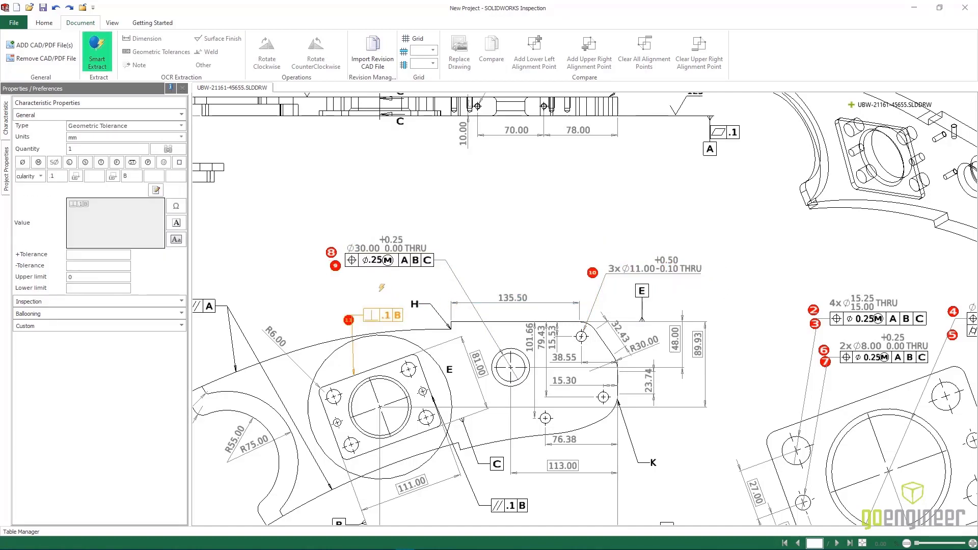
- Open UBW-21161-45655.SLDPRT through ADD CAD/PDF File(s) into its own project tab
left_click(32, 47)
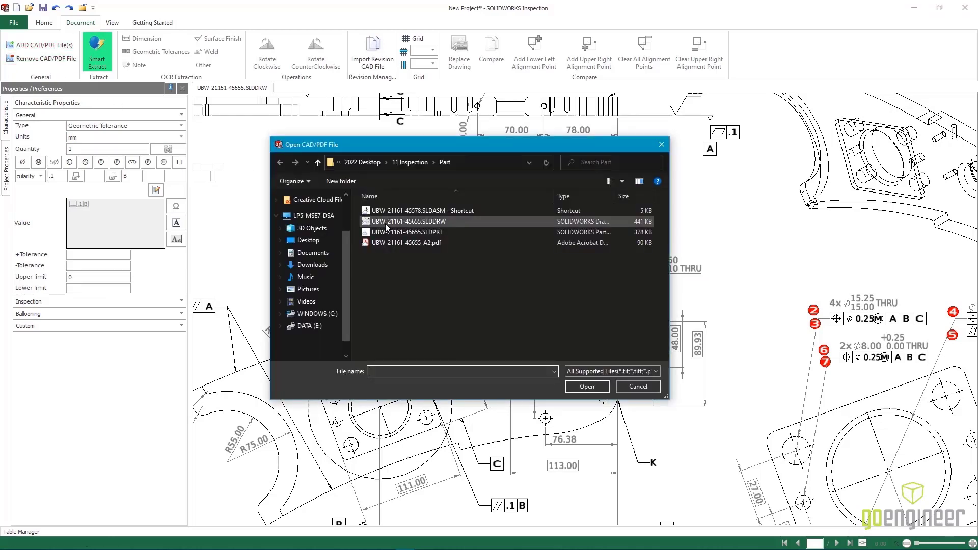
left_click(414, 233)
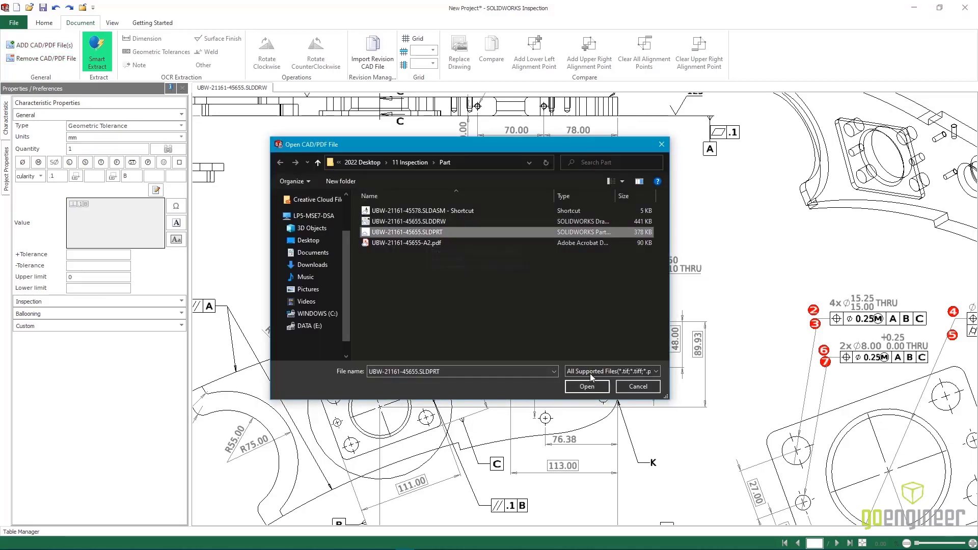
left_click(596, 386)
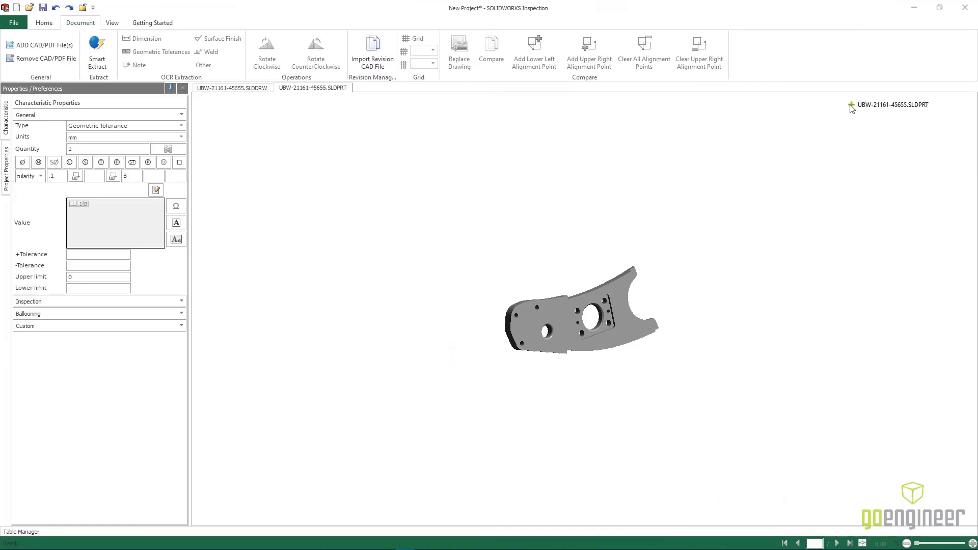
- On the part's Left view, Smart Extract the 4x ⌀15, 2x ⌀8, Ø60 and Ø30±0.25 callouts
left_click(885, 167)
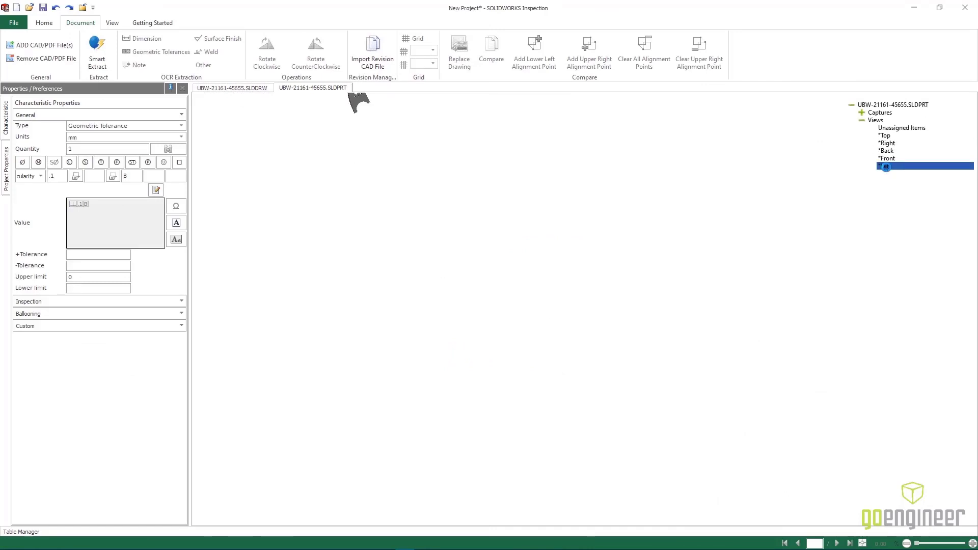
middle_click_drag(770, 248, 729, 258, "ctrl")
right_click(346, 127)
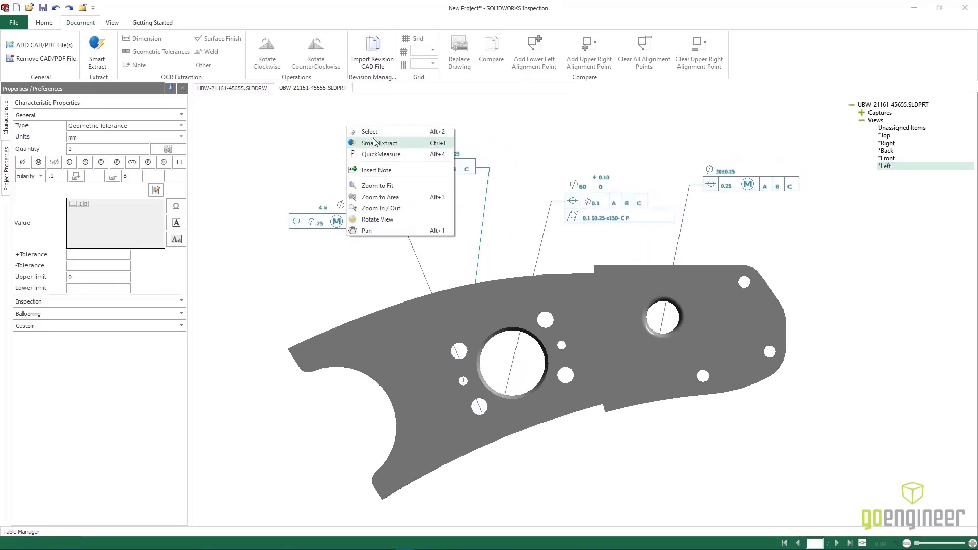
left_click(393, 142)
left_click(362, 233)
left_click(443, 168)
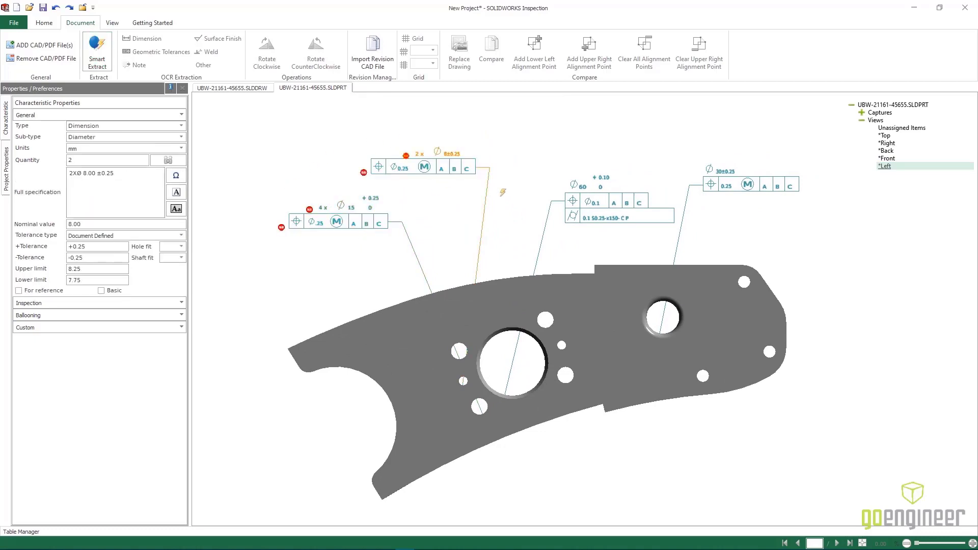
left_click(591, 204)
left_click(749, 184)
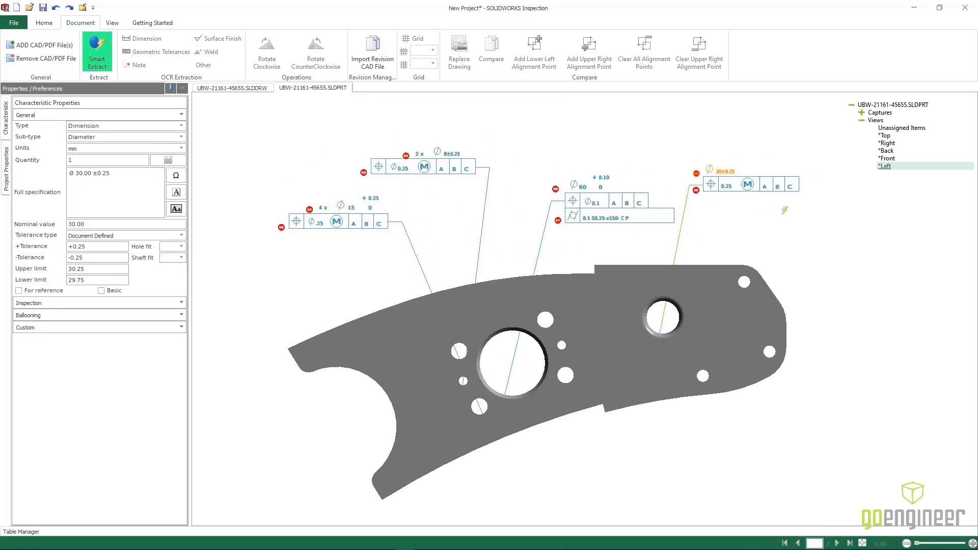
mouse_move(457, 238)
middle_mouse_down()
mouse_move(445, 240)
mouse_move(486, 239)
middle_mouse_up()
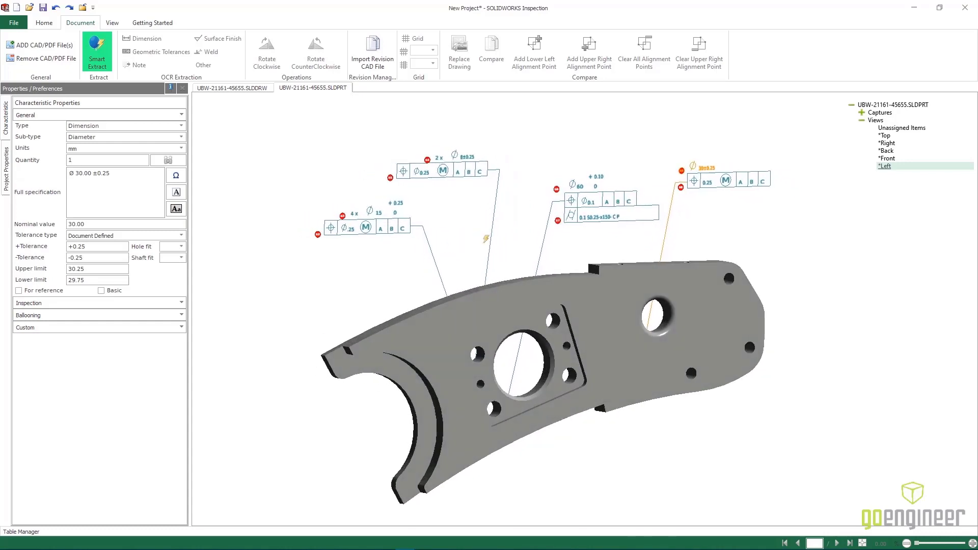
- Load UBW-21161-45578.SLDASM, orbit it near-front, and expand its views and components list
left_click(38, 45)
left_click(377, 210)
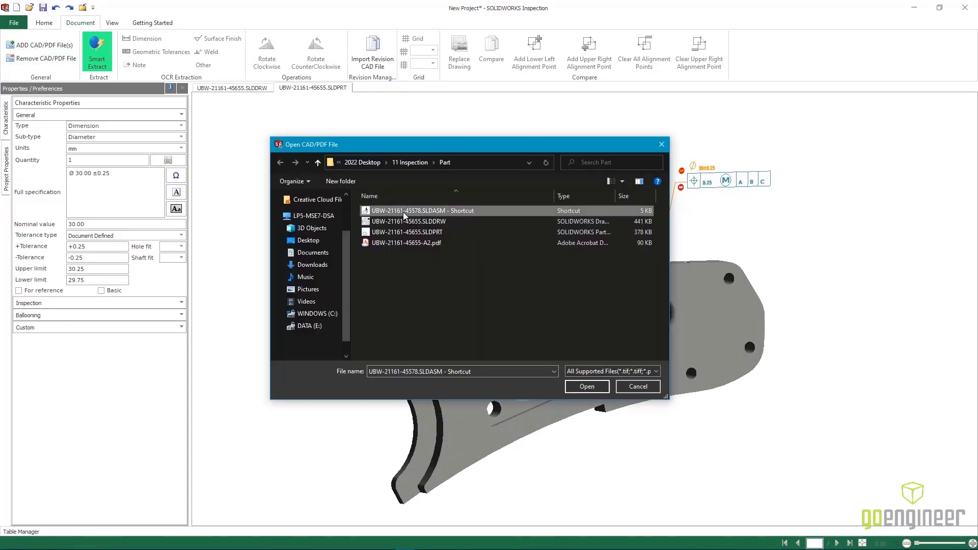
left_click(587, 386)
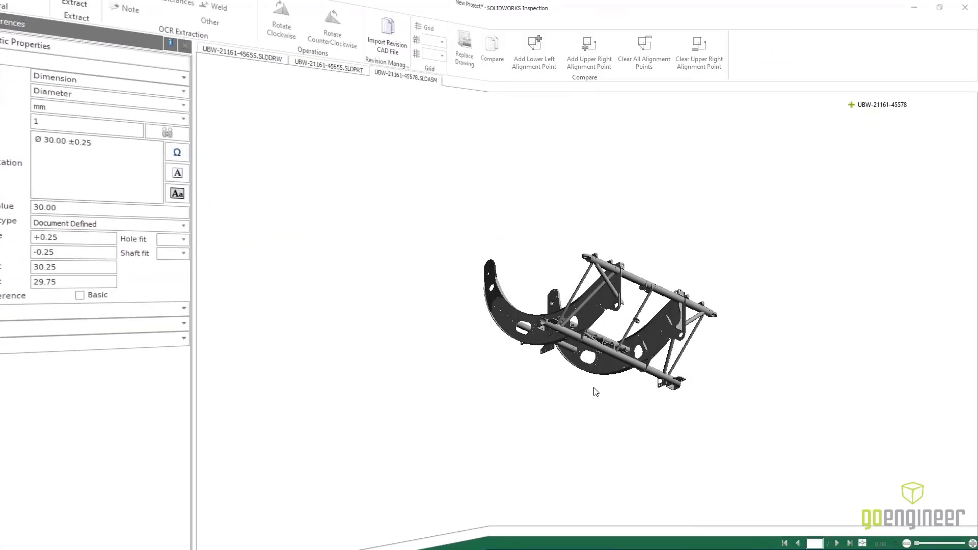
middle_click_drag(482, 367, 841, 298)
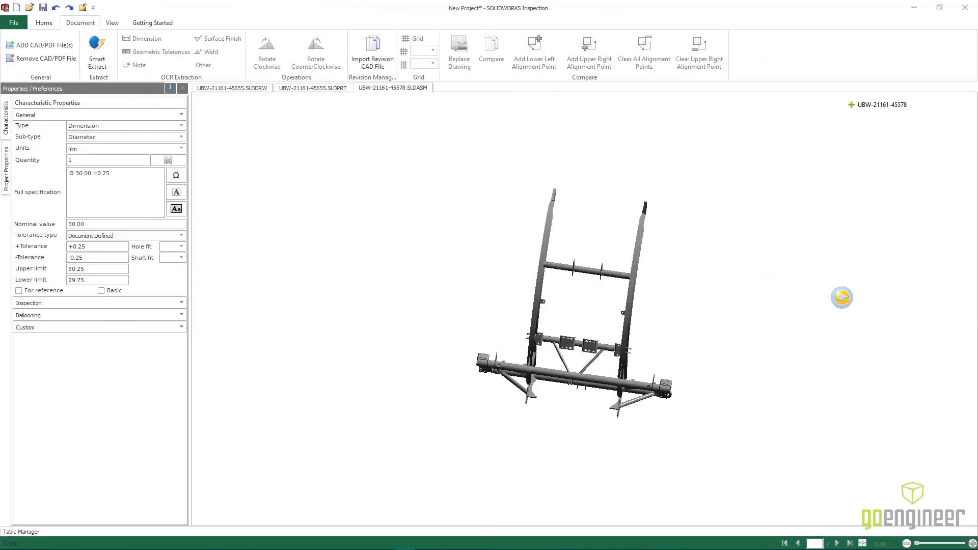
left_click(850, 105)
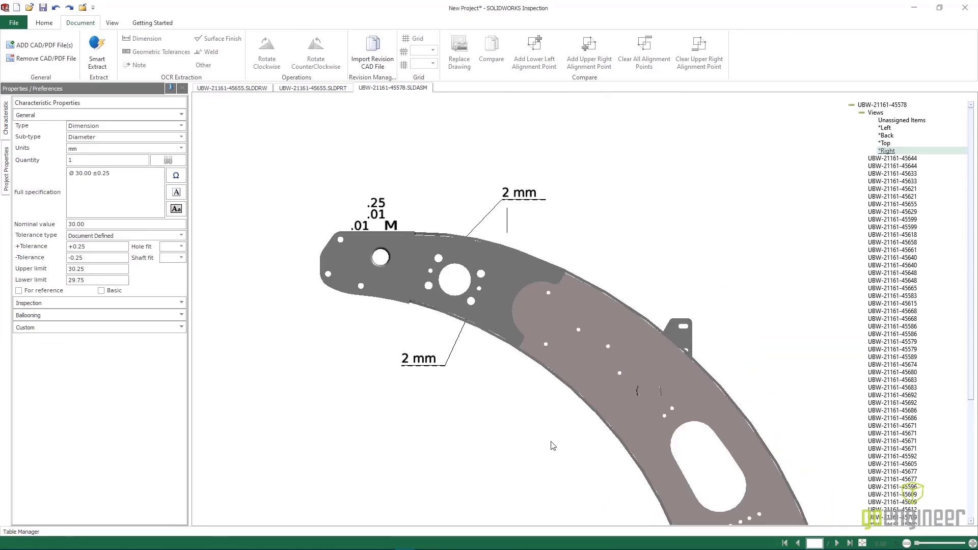
- Smart Extract balloons on the upper and lower 2 mm weld notes and the .25/.01 M finish note
right_click(374, 336)
left_click(427, 354)
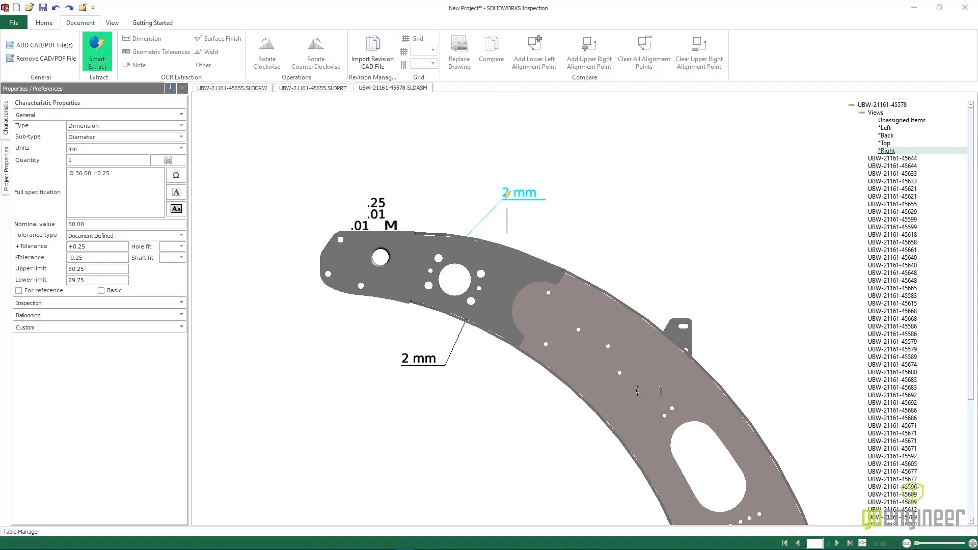
left_click(507, 194)
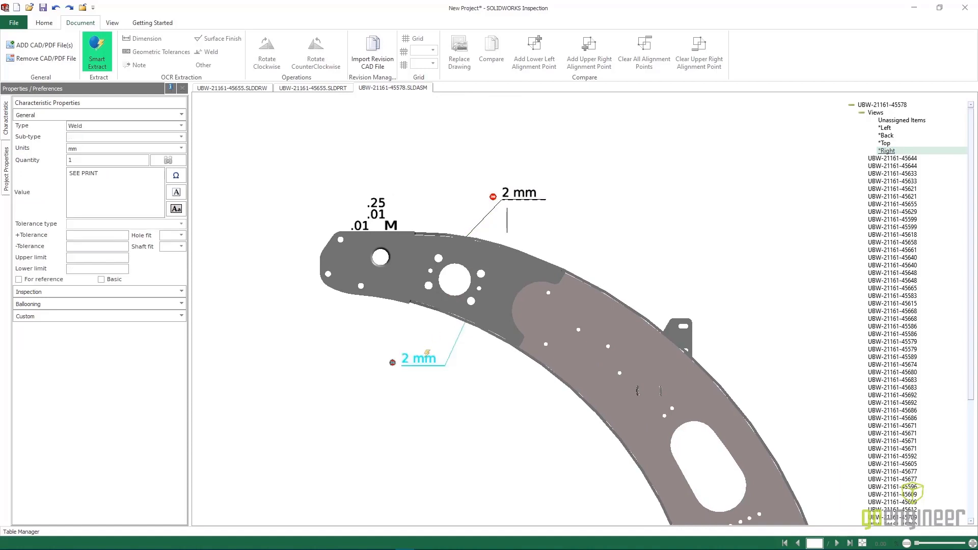
left_click(427, 356)
left_click(387, 214)
- Orbit the assembly to show both side plates and collapse the Properties panel
middle_click_drag(357, 204, 332, 189)
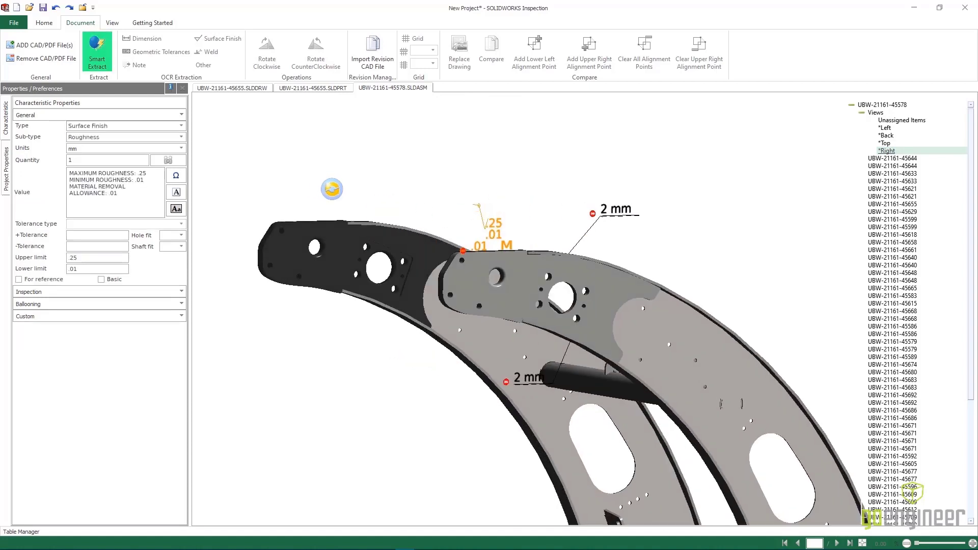
left_click(171, 89)
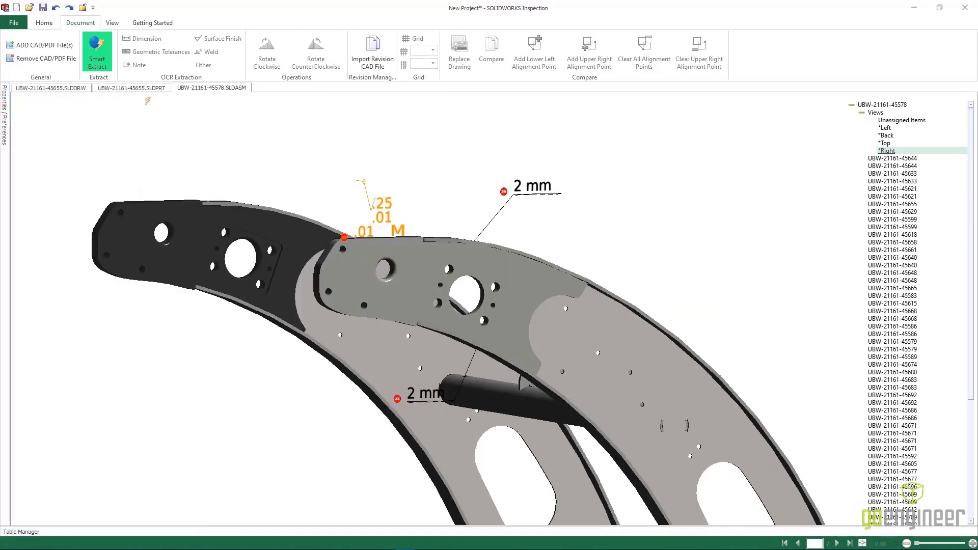
left_click(14, 22)
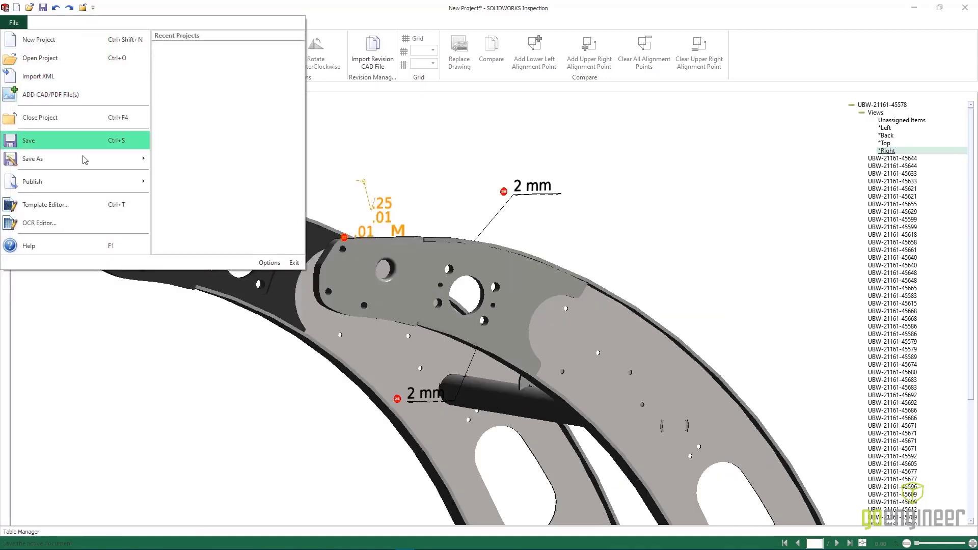
- Publish the ballooned assembly to 3D PDF and rotate the model in Acrobat
mouse_move(98, 180)
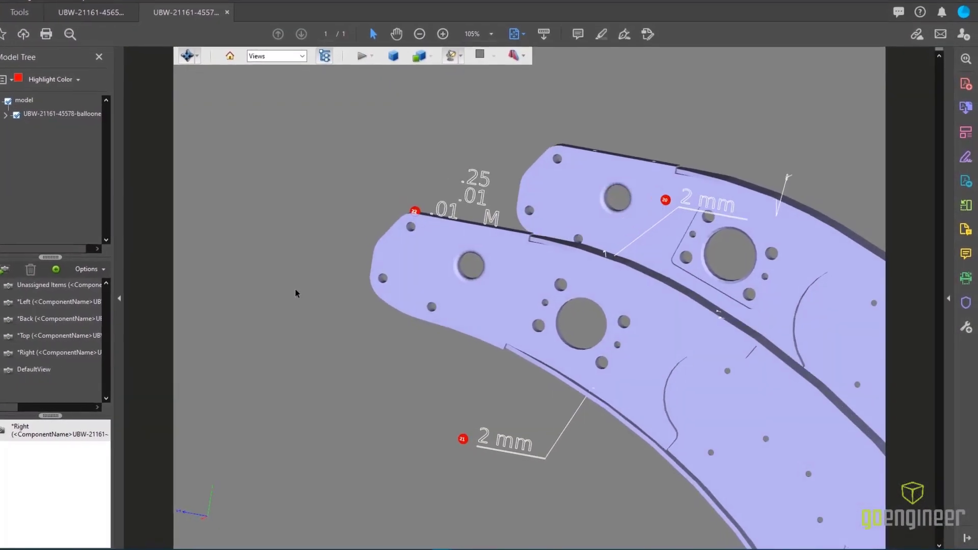
left_click_drag(295, 289, 265, 282)
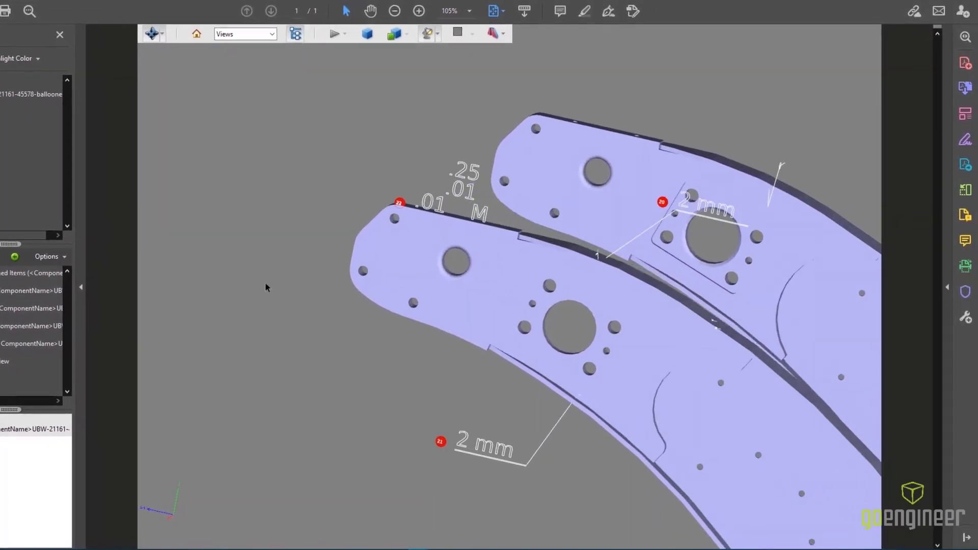
- Spin the 3D part further, then view the 2D part PDF at 150% and pan across its callouts
left_click_drag(265, 282, 230, 277)
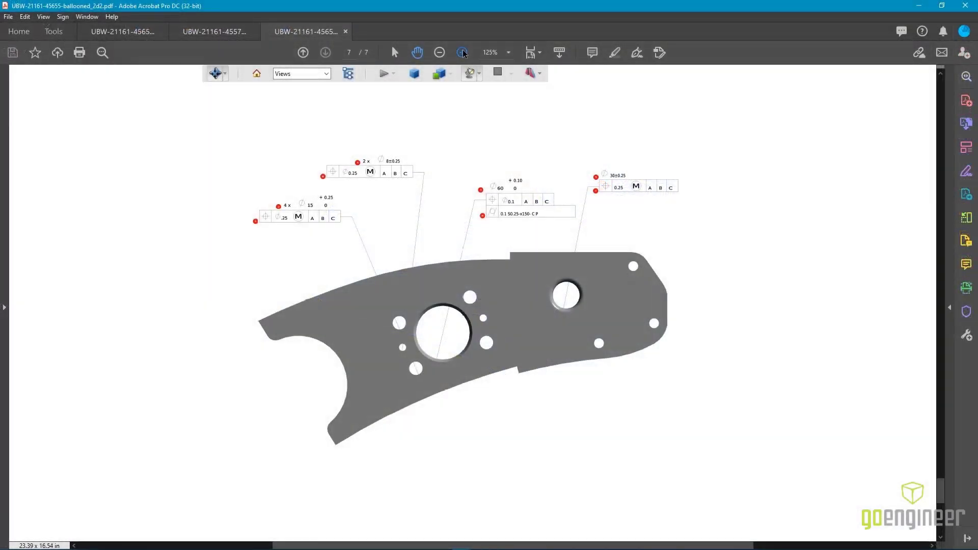
left_click(462, 53)
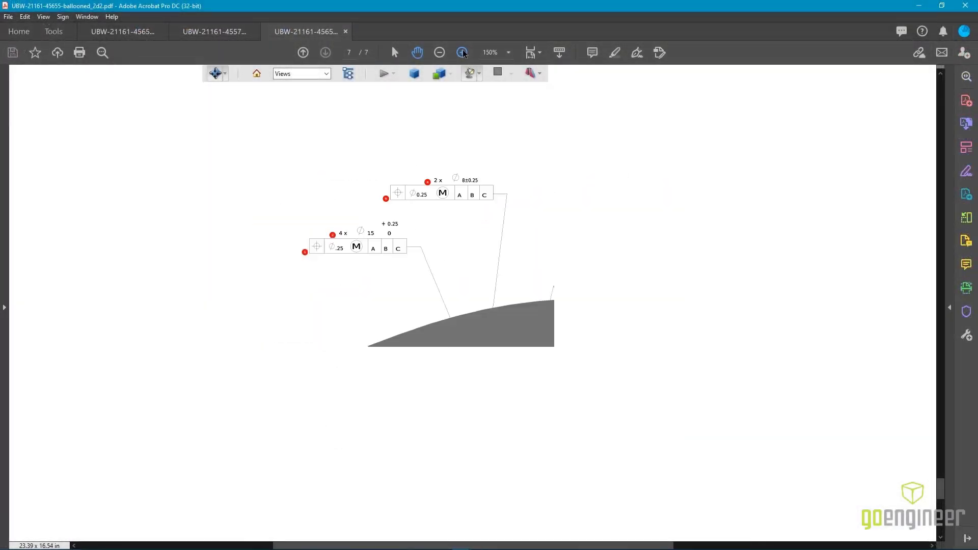
left_click_drag(272, 206, 266, 200)
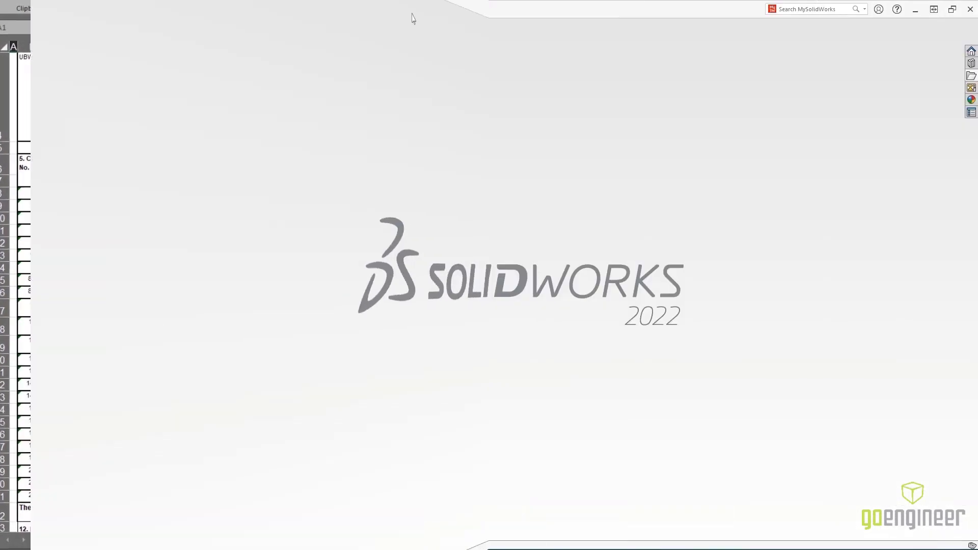
- Open the Add-Ins list from the Options menu and scroll to find SOLIDWORKS Inspection ticked
left_click(371, 9)
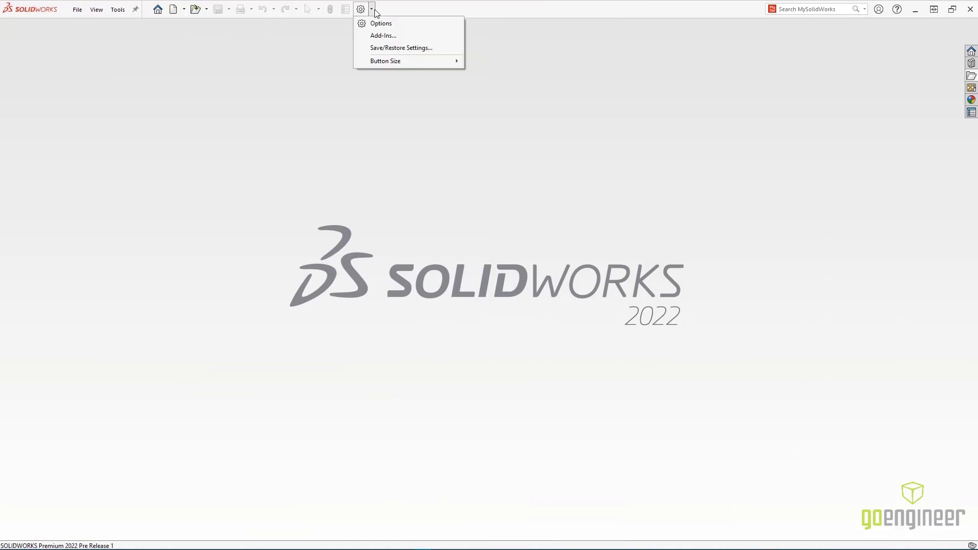
left_click(385, 35)
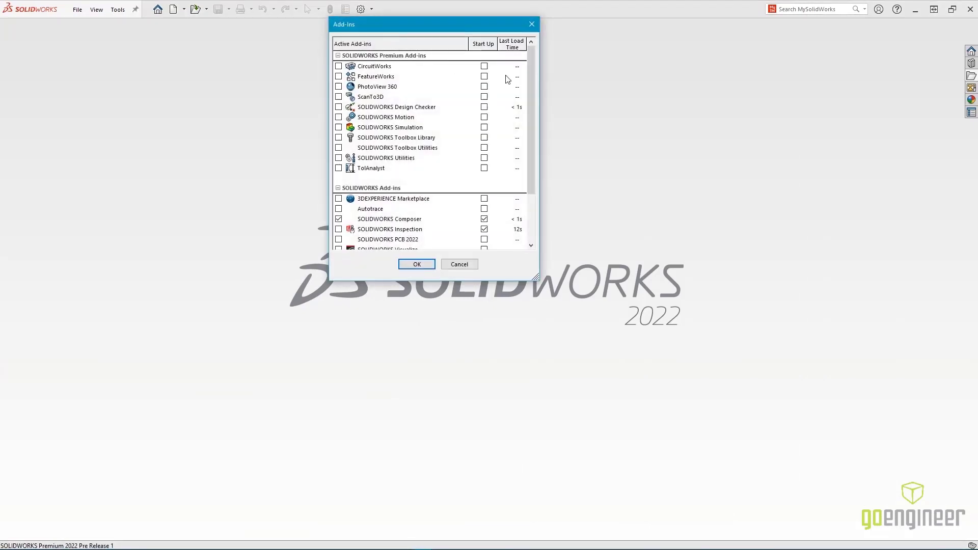
left_click_drag(530, 76, 527, 109)
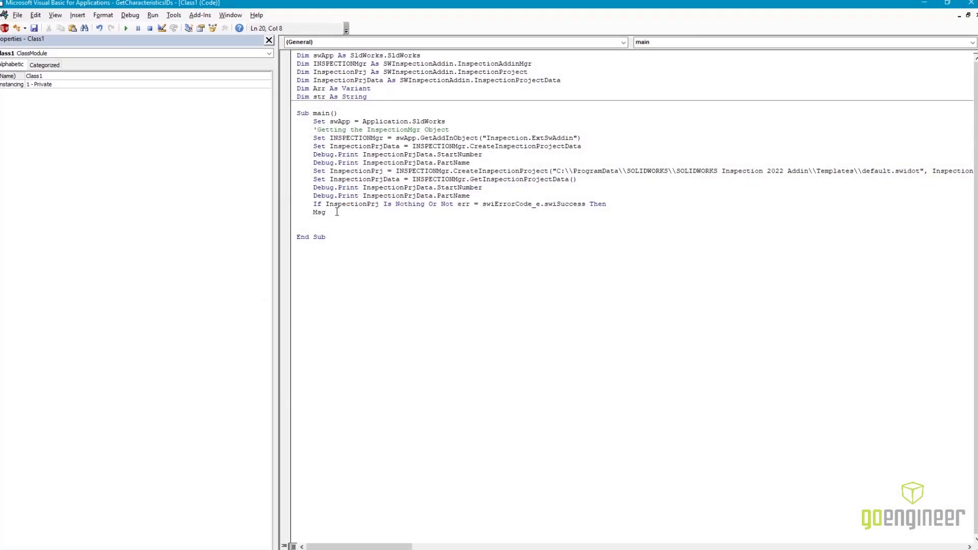
- Add MsgBox ("project not Created") after the swiErrorCode check in the macro's If block
type("Box (\"p")
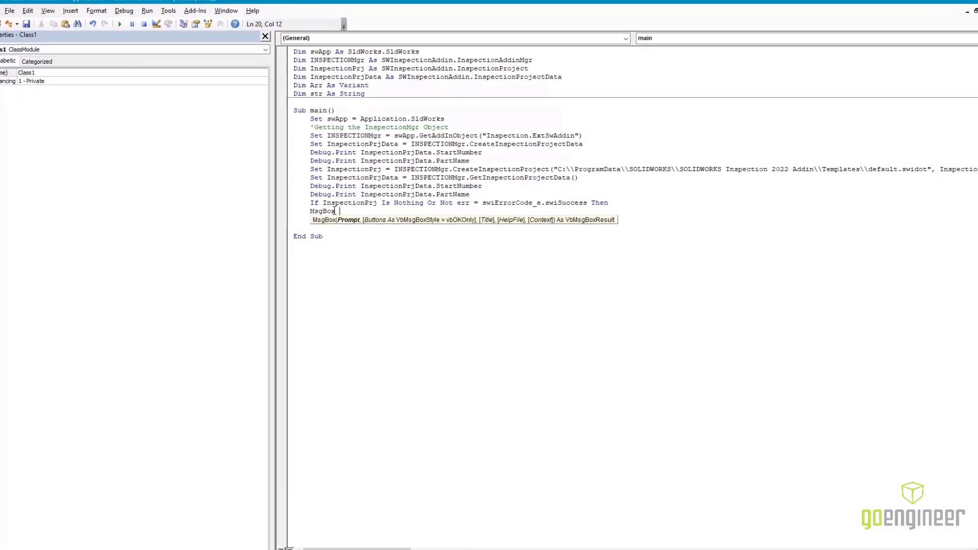
type("roject not Created")
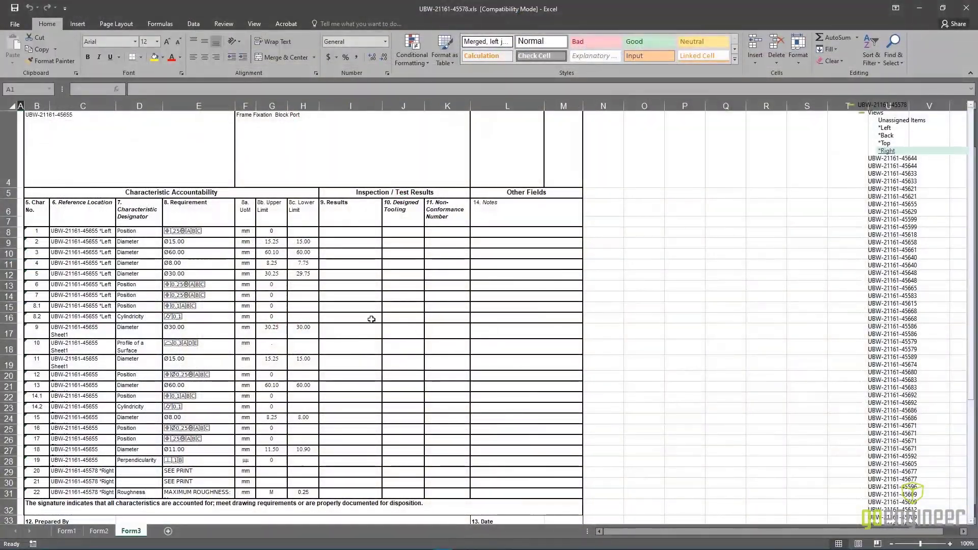
scroll(262, 288, "down", 4)
scroll(262, 288, "up", 4)
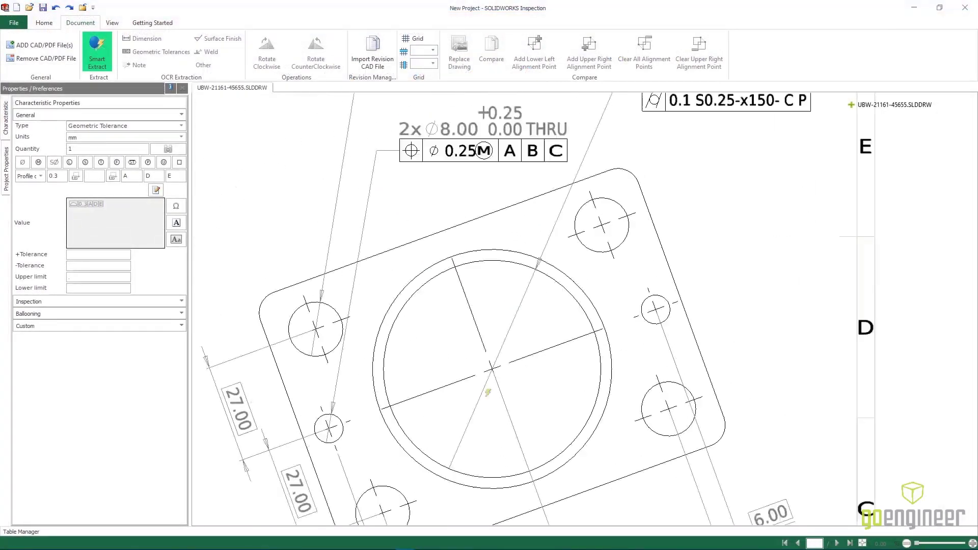
- Balloon the 4x ⌀15.25, ⌀60.00 and Ø30±0.25 callouts on the part drawing
scroll(487, 392, "up", 3)
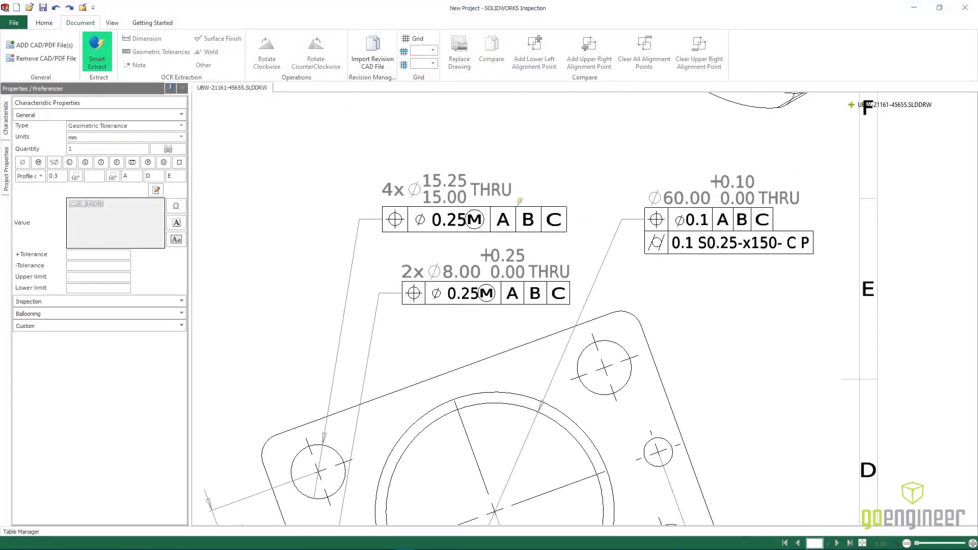
left_click(493, 202)
left_click(728, 197)
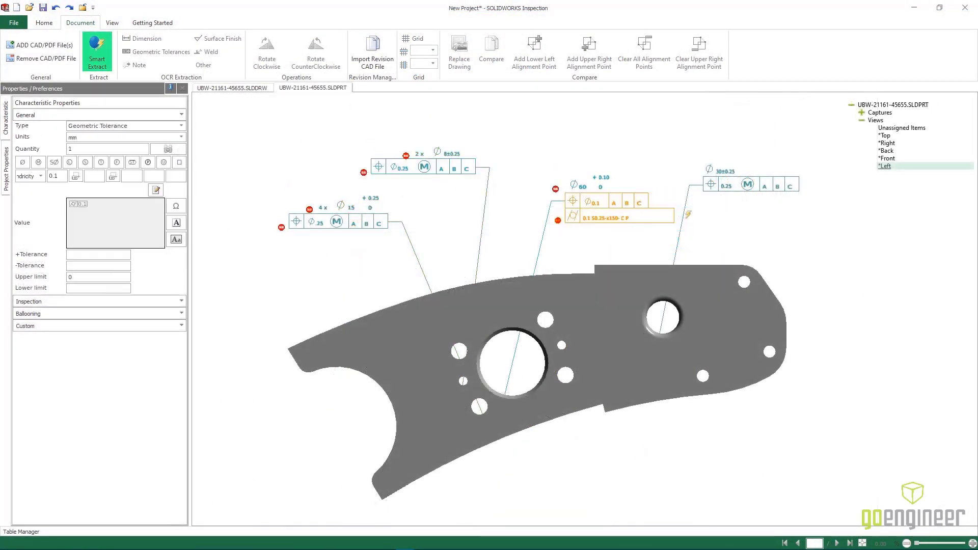
left_click(724, 171)
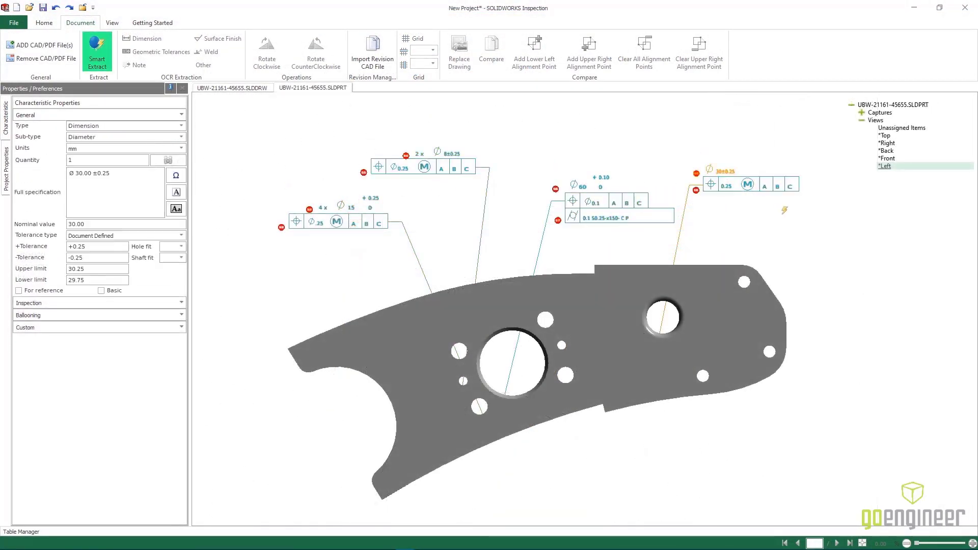